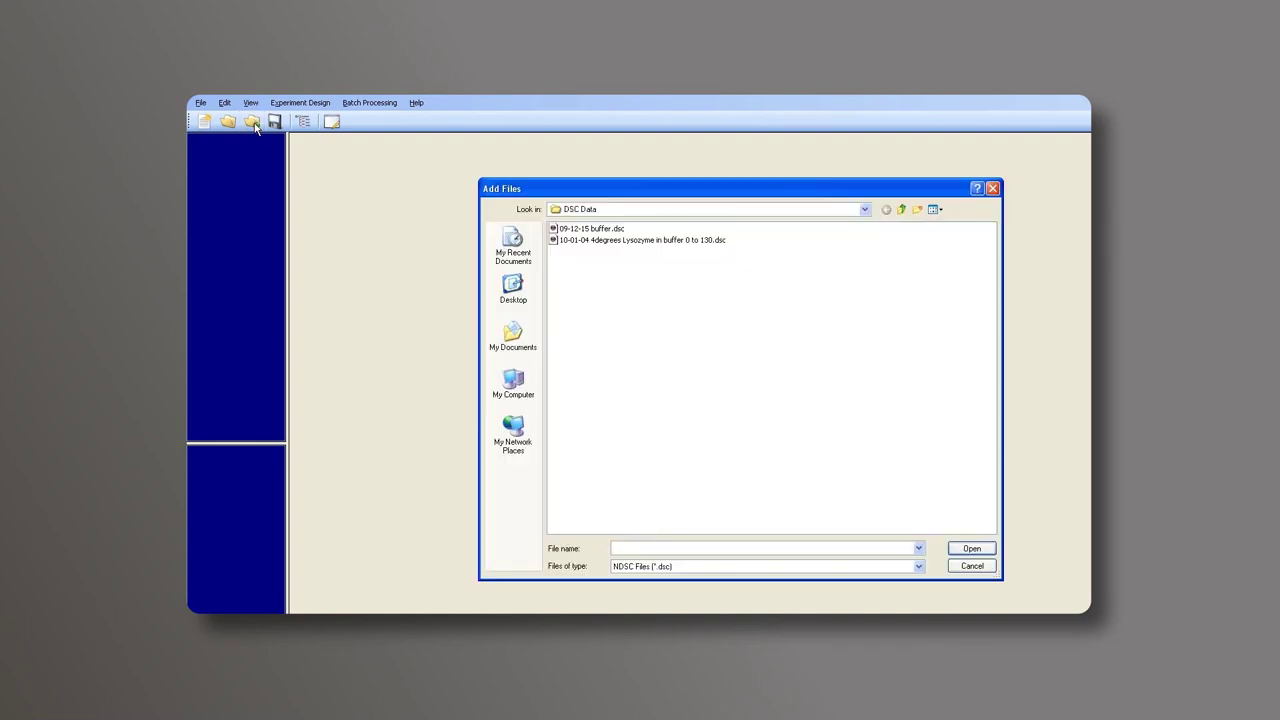
Select the 10-01-04 lysozyme .dsc file in the DSC Data folder
left_click(583, 242)
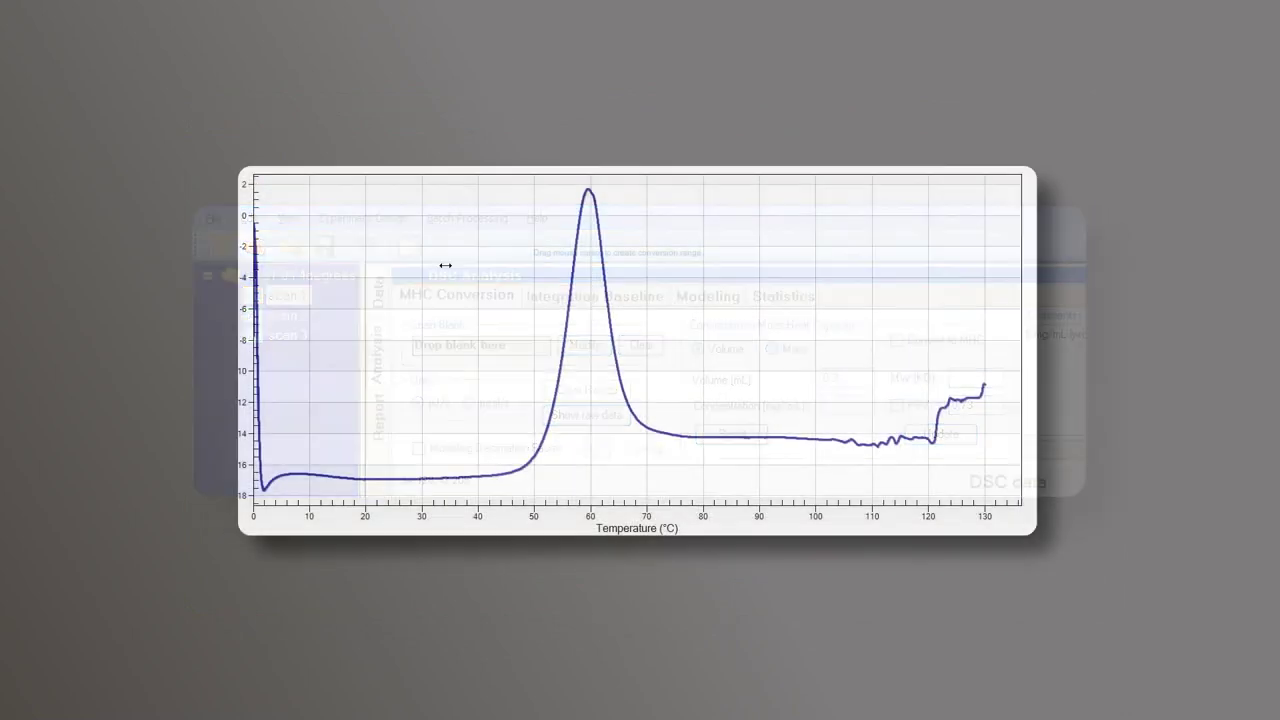
Mark a range across the lysozyme peak spanning roughly 34–92 °C
left_click_drag(445, 265, 770, 285)
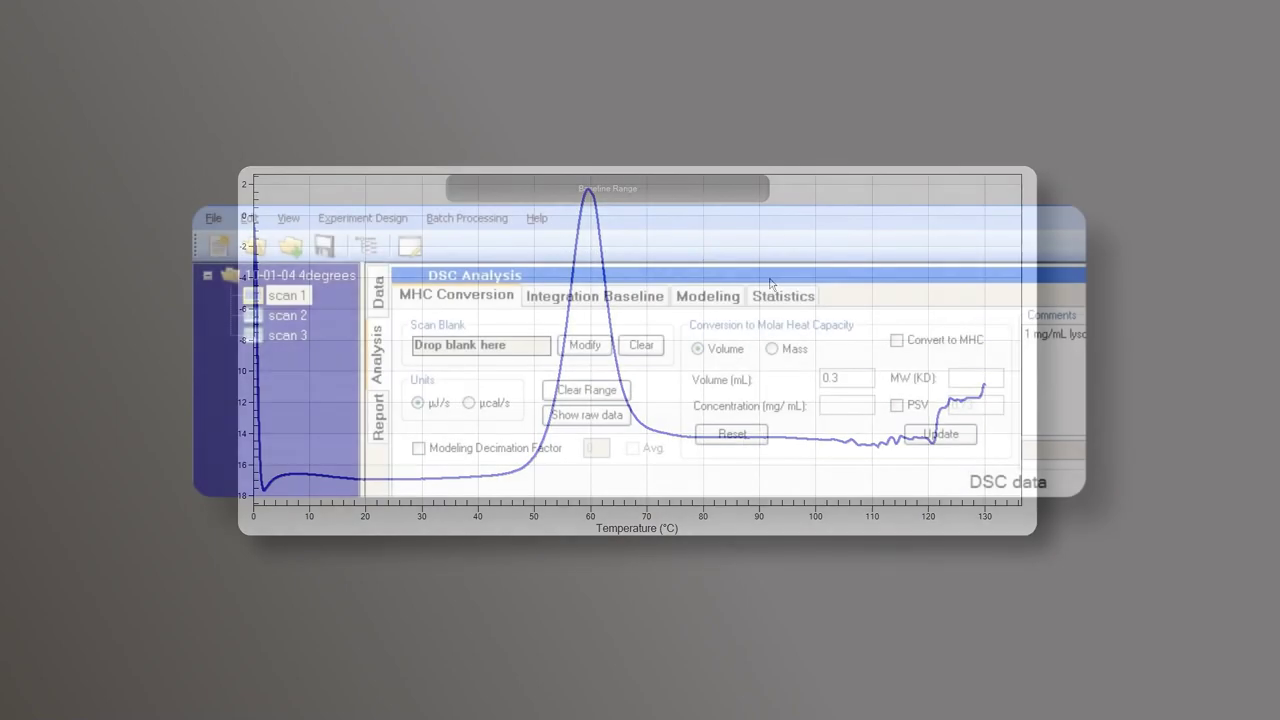
Convert scan 1 to molar heat capacity using MW 14.7 kD and 1 mg/mL concentration
left_click(969, 376)
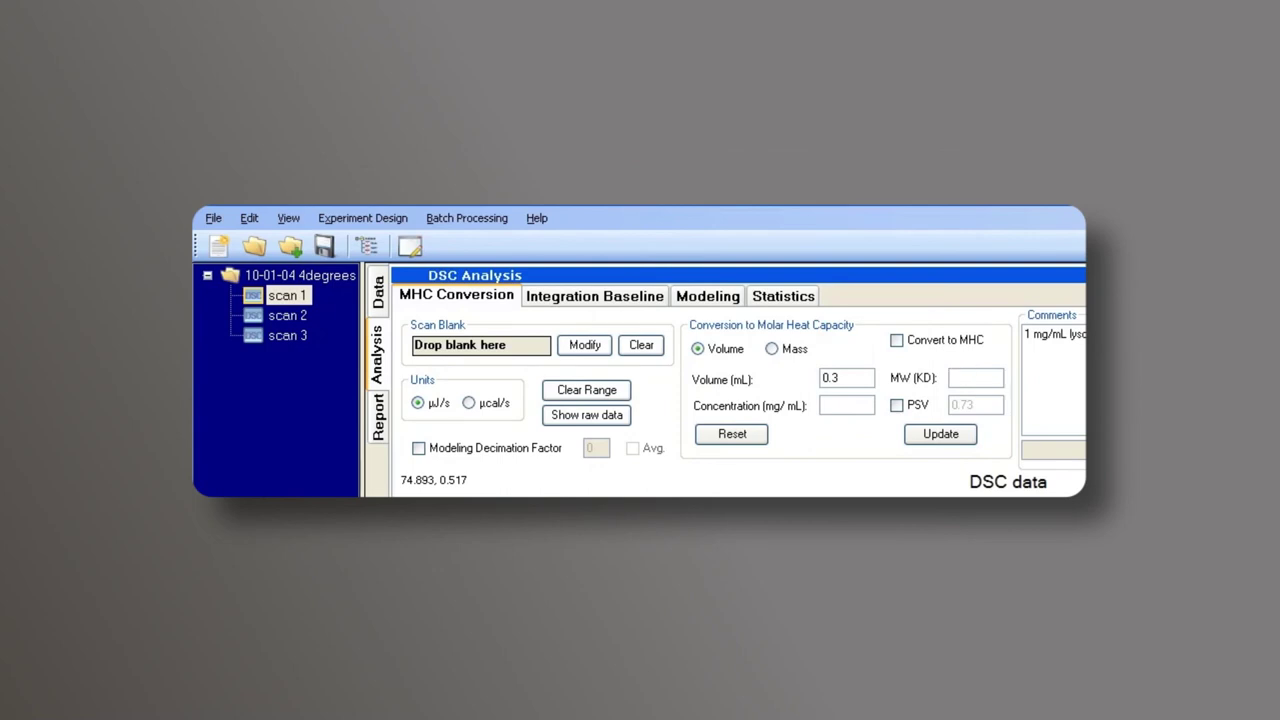
type("14.7")
type("1")
left_click(896, 341)
left_click(940, 434)
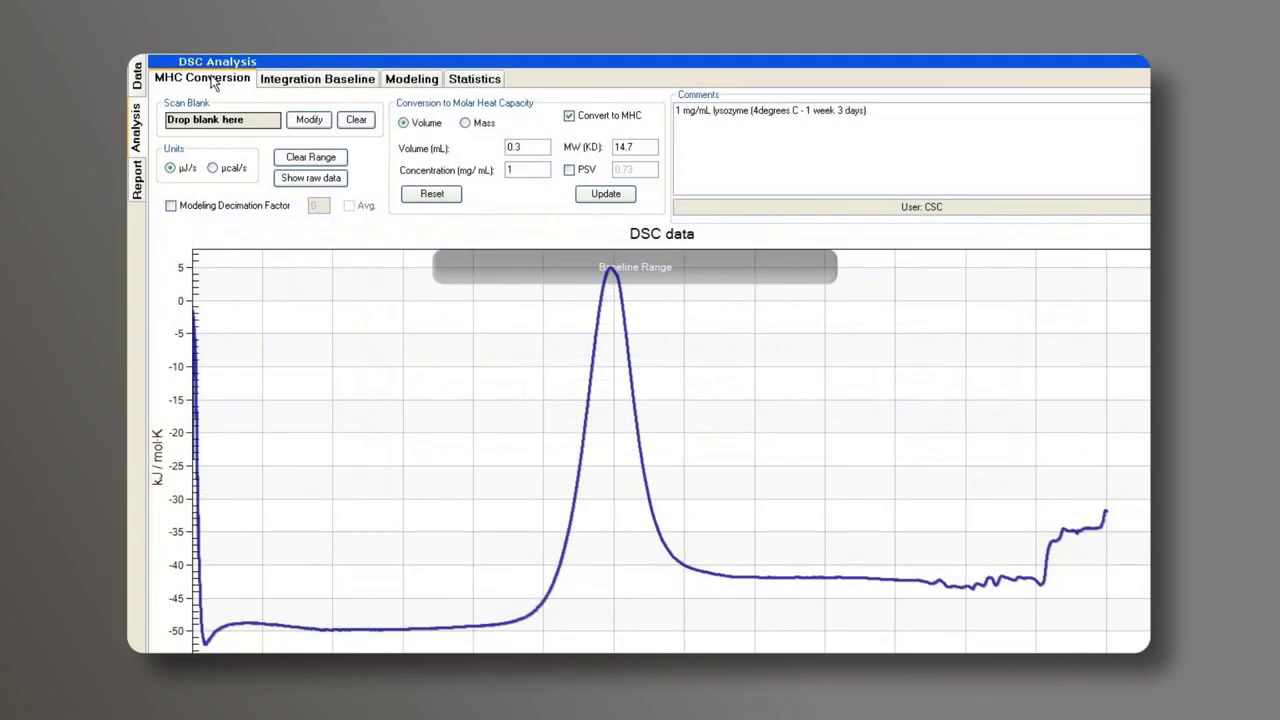
left_click(312, 80)
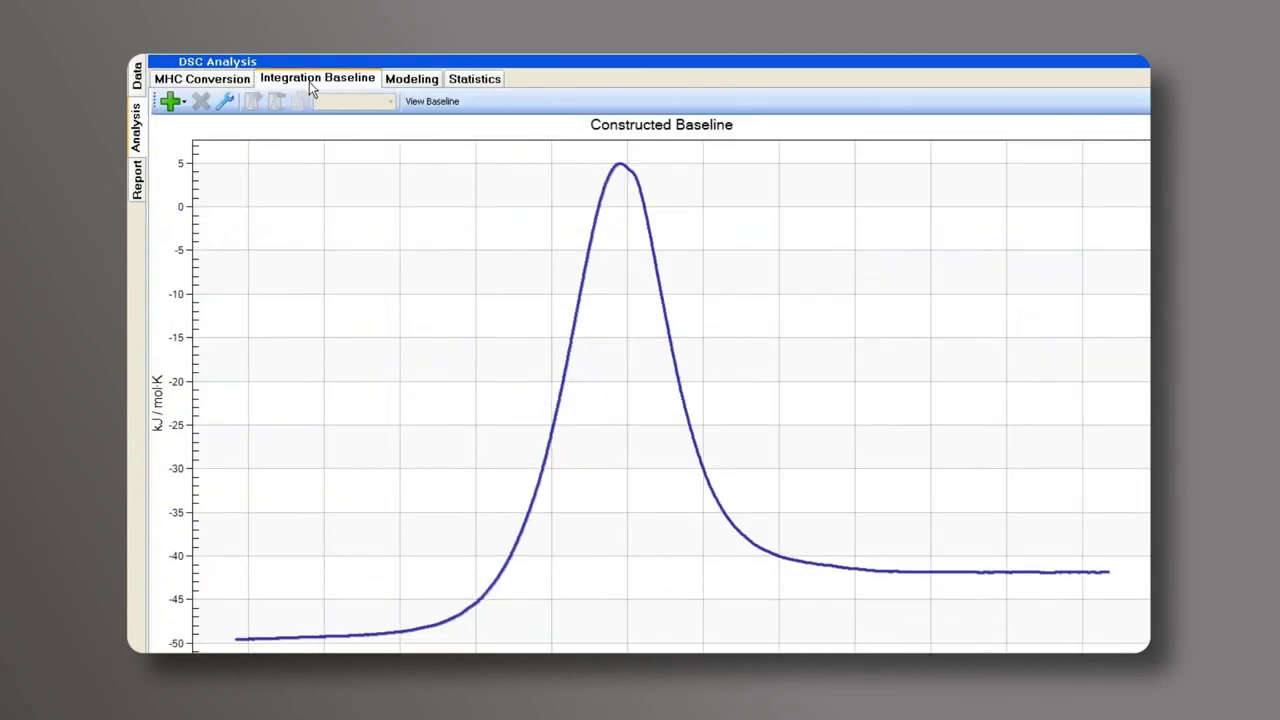
Choose Add Sigmoidal Baseline from the baseline type list
left_click(189, 107)
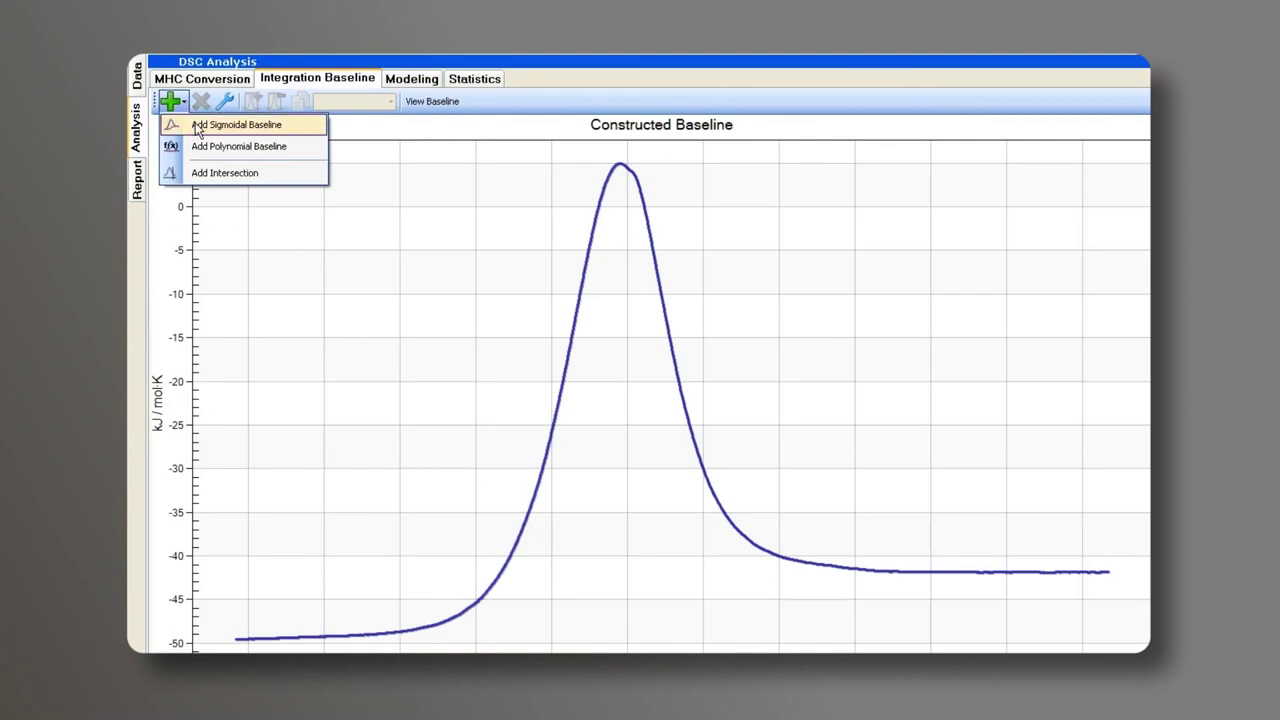
left_click(197, 127)
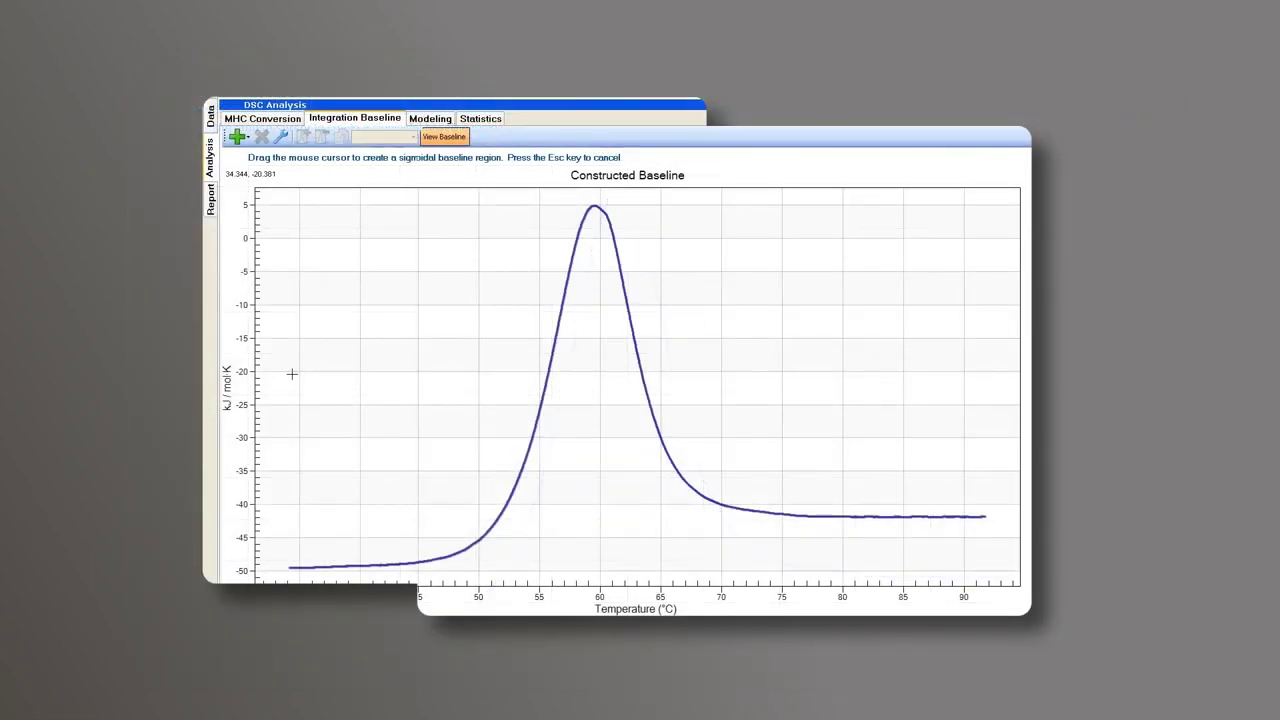
Draw Sigmoid 1 across the whole trace, giving ΔH ≈ 434.5 kJ/mol and TMax ≈ 59.29 °C
left_click_drag(292, 374, 984, 337)
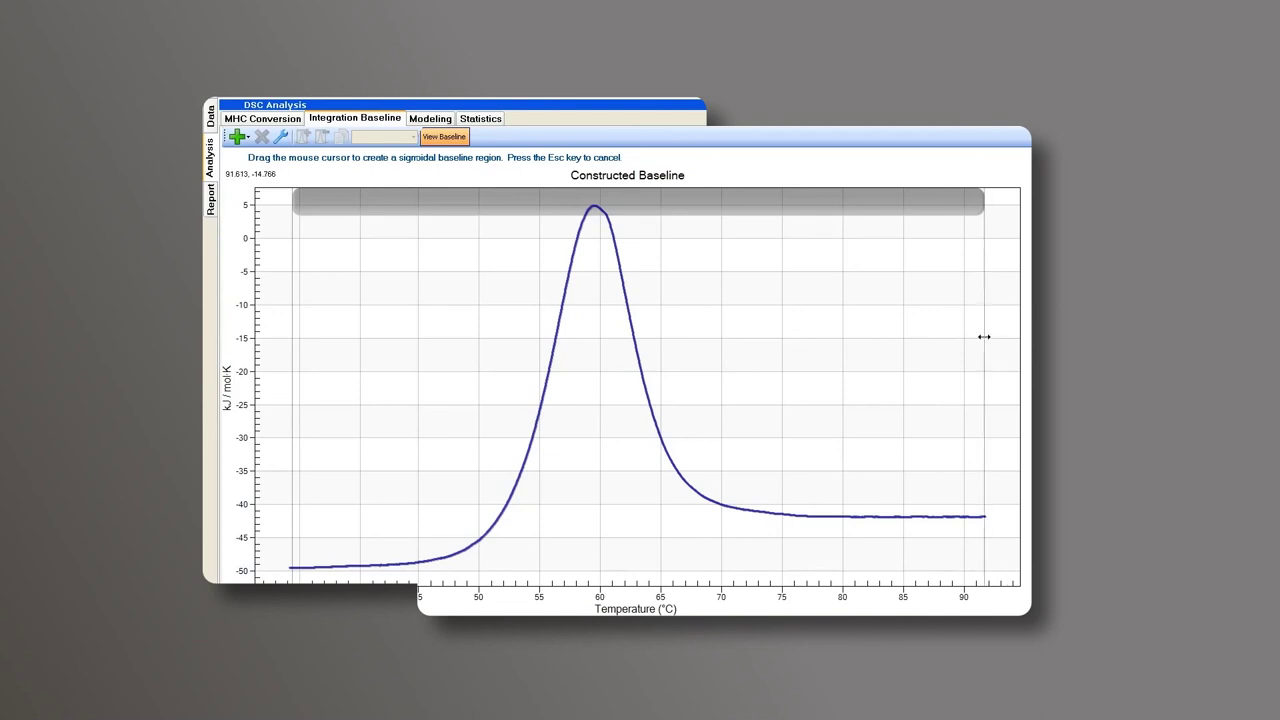
left_click_drag(984, 337, 984, 337)
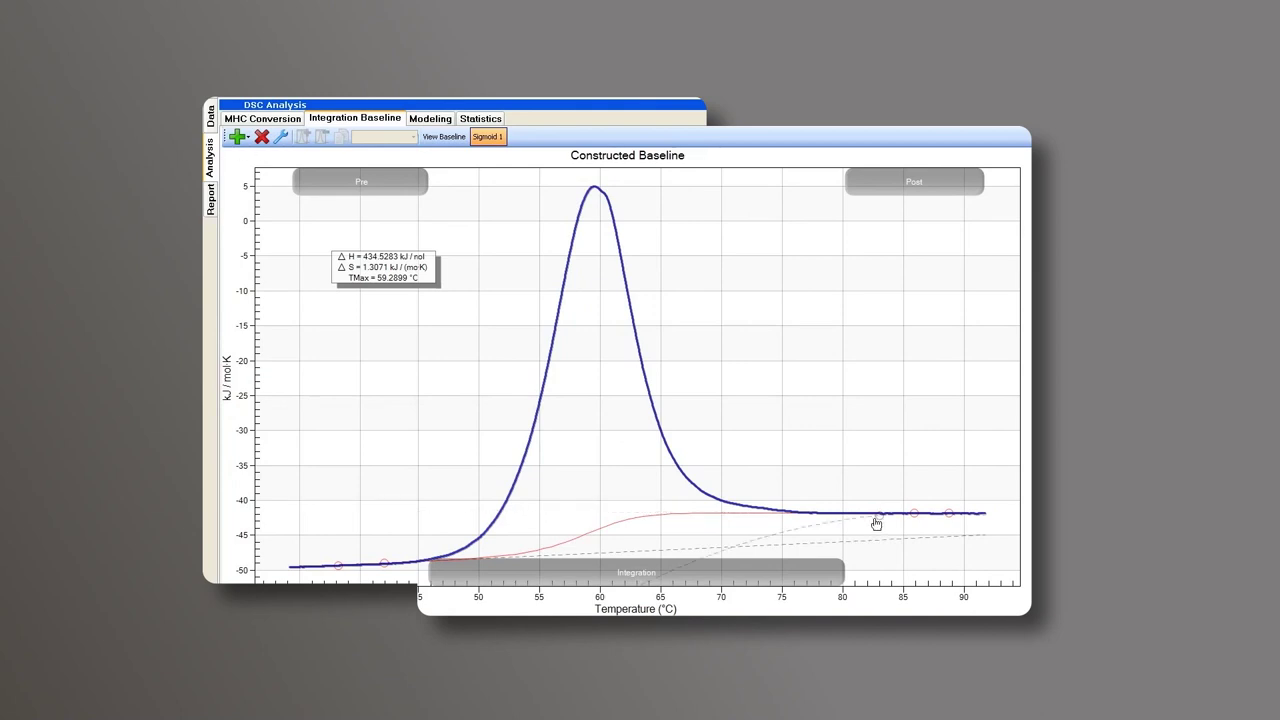
Move a baseline anchor to about 76 °C and narrow the pre- and post-transition regions
mouse_move(876, 517)
left_mouse_down()
mouse_move(762, 528)
mouse_move(752, 514)
left_mouse_up()
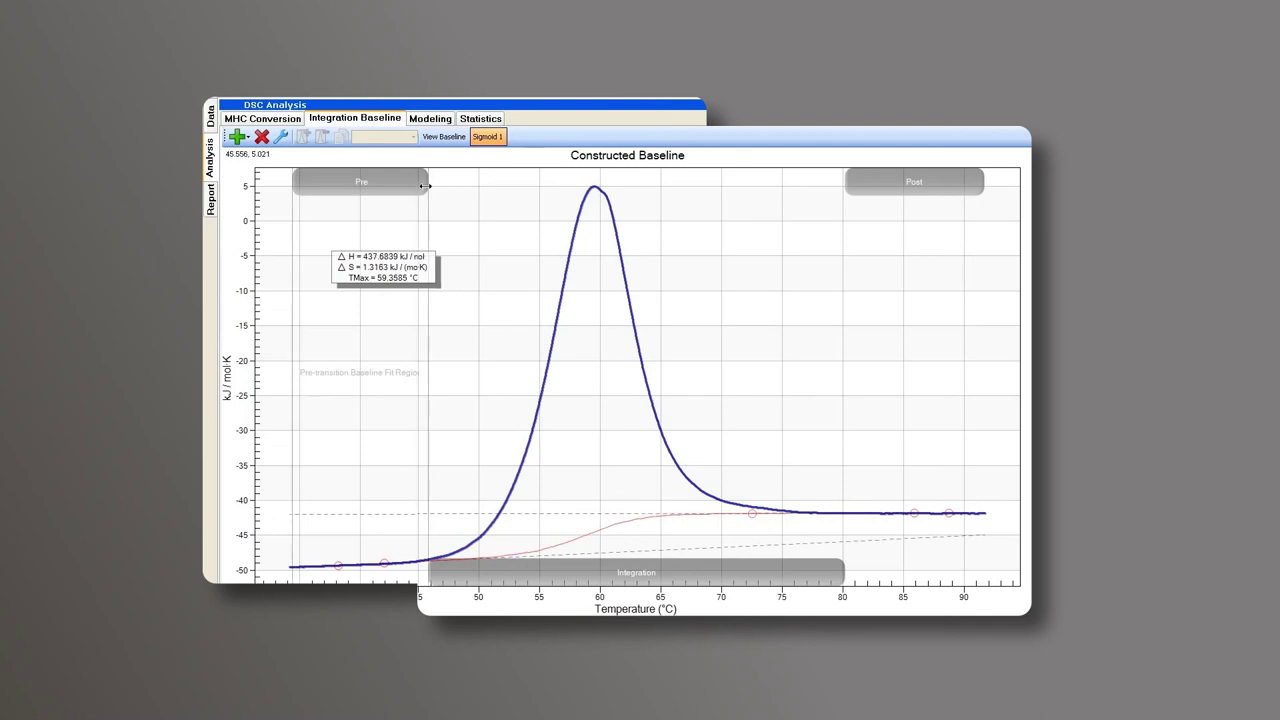
left_click_drag(425, 186, 390, 193)
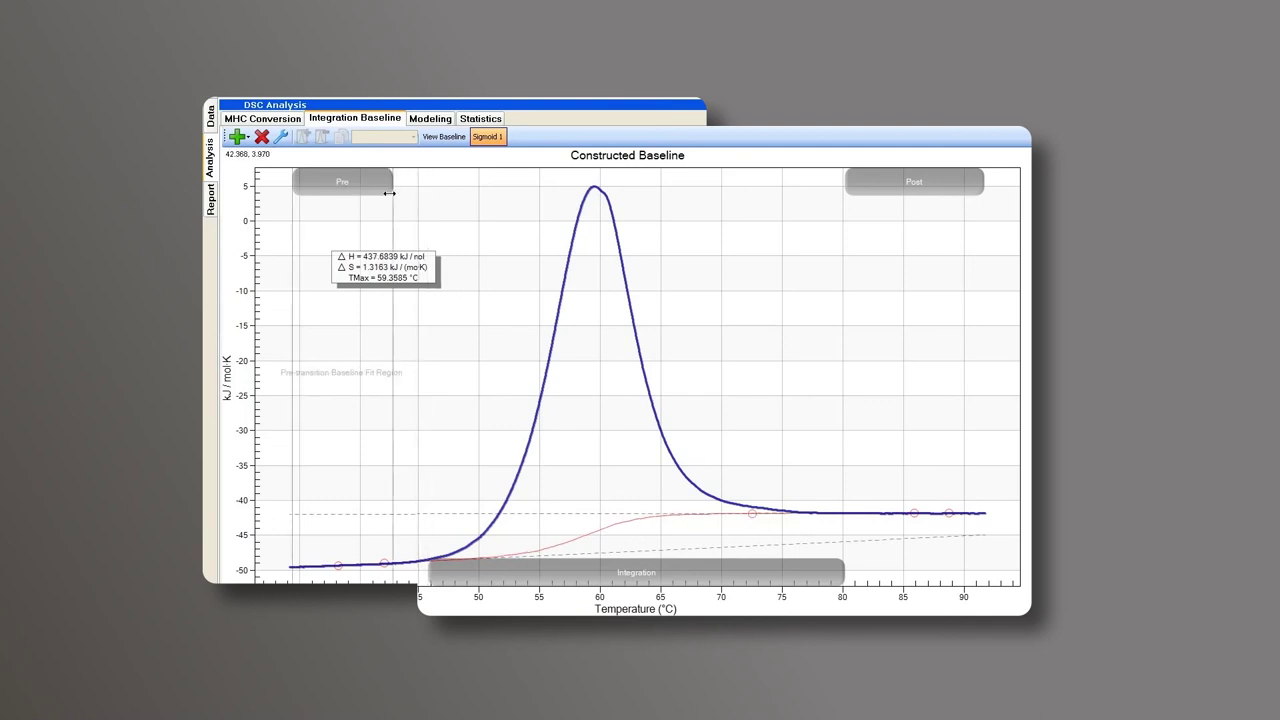
left_click(841, 179)
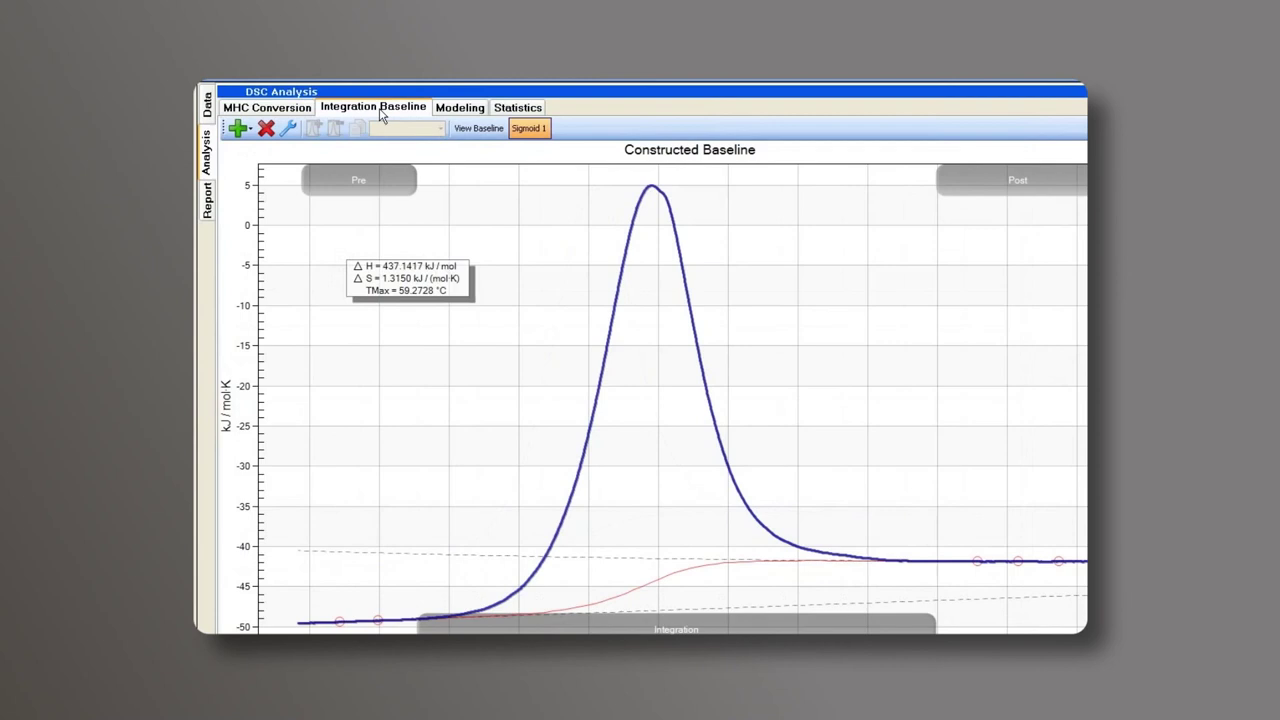
Open the Modeling view with Subtract Baseline turned on for the fit data
left_click(462, 108)
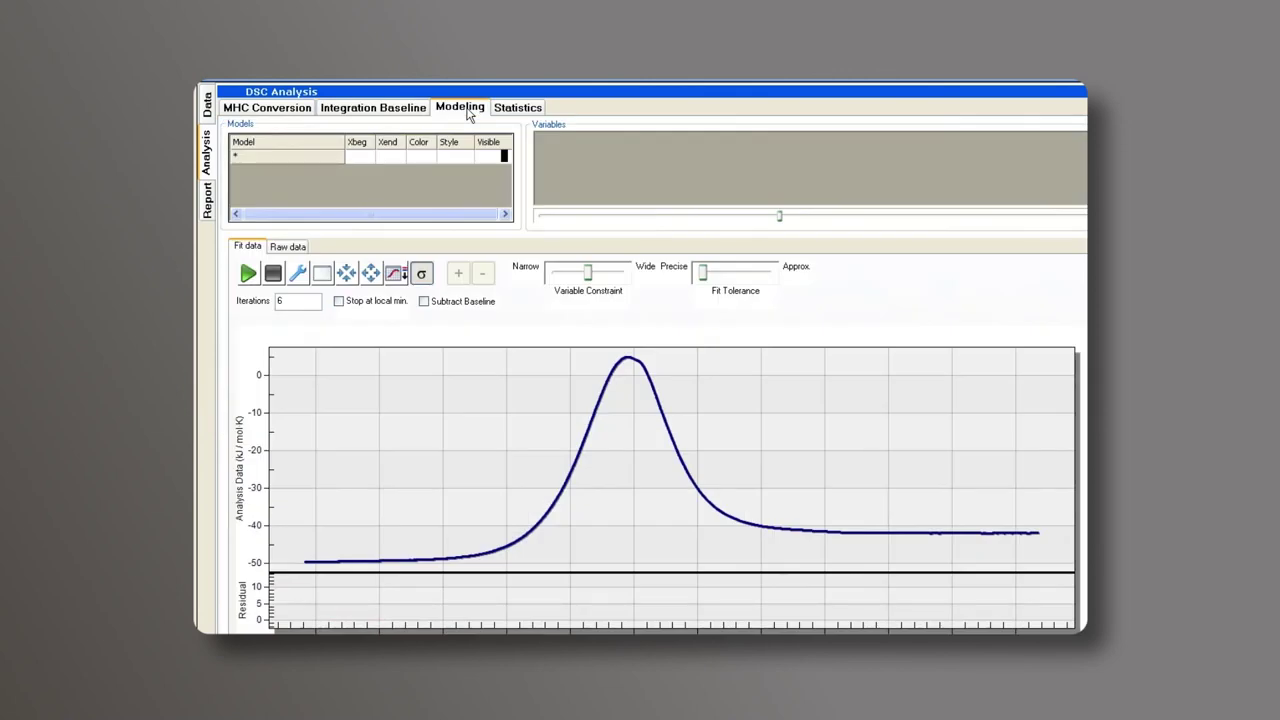
left_click(424, 301)
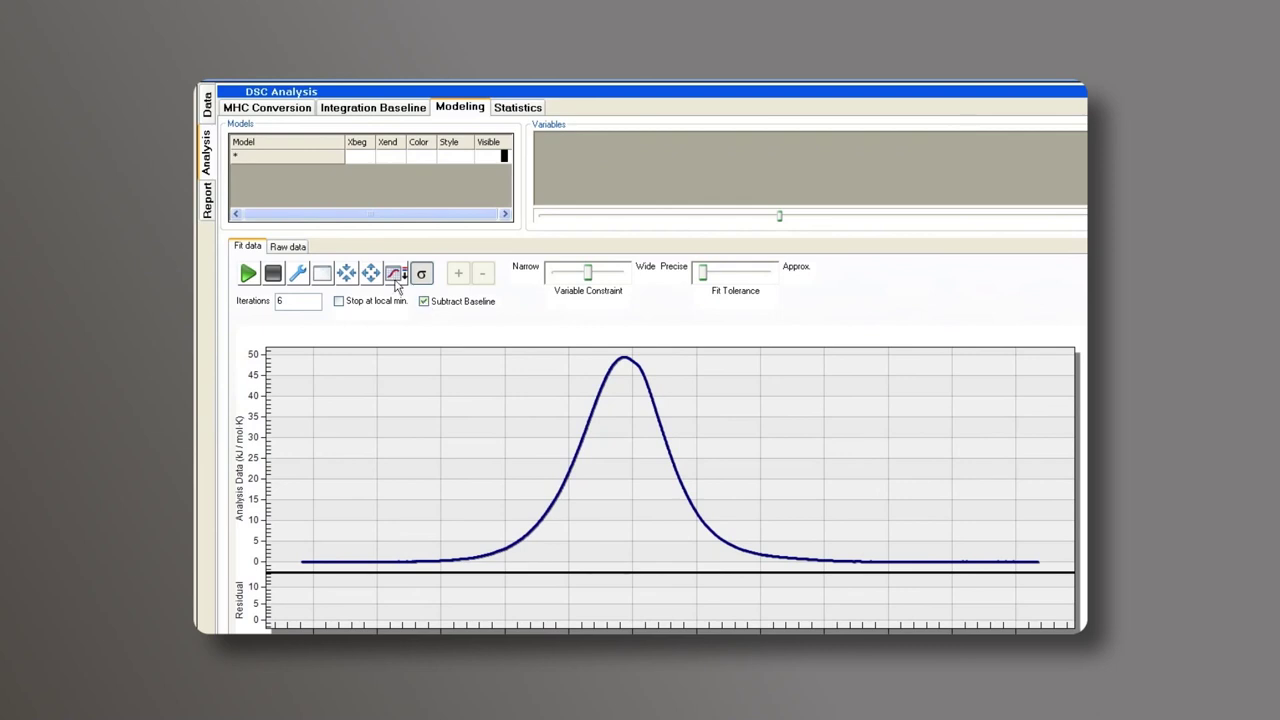
Add a TwoState model to the fit, starting at Tm 60 °C and dH 271.7 kJ/mol
double_click(237, 157)
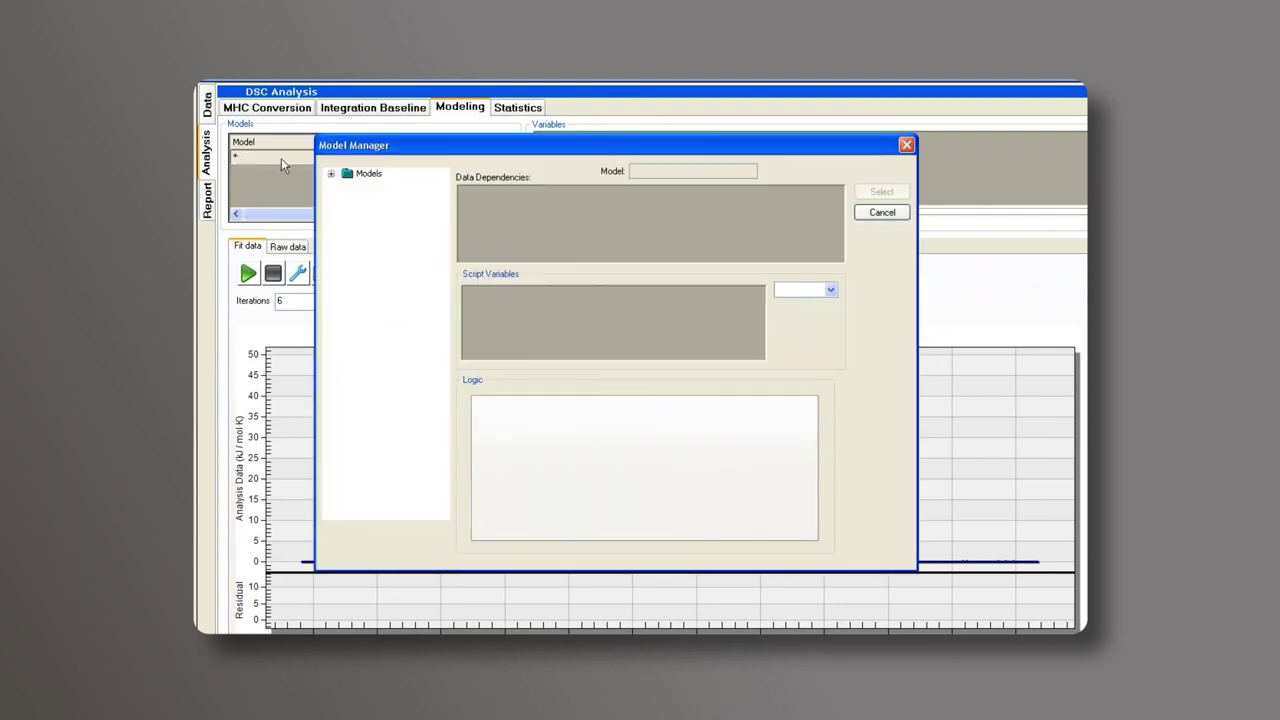
left_click(331, 174)
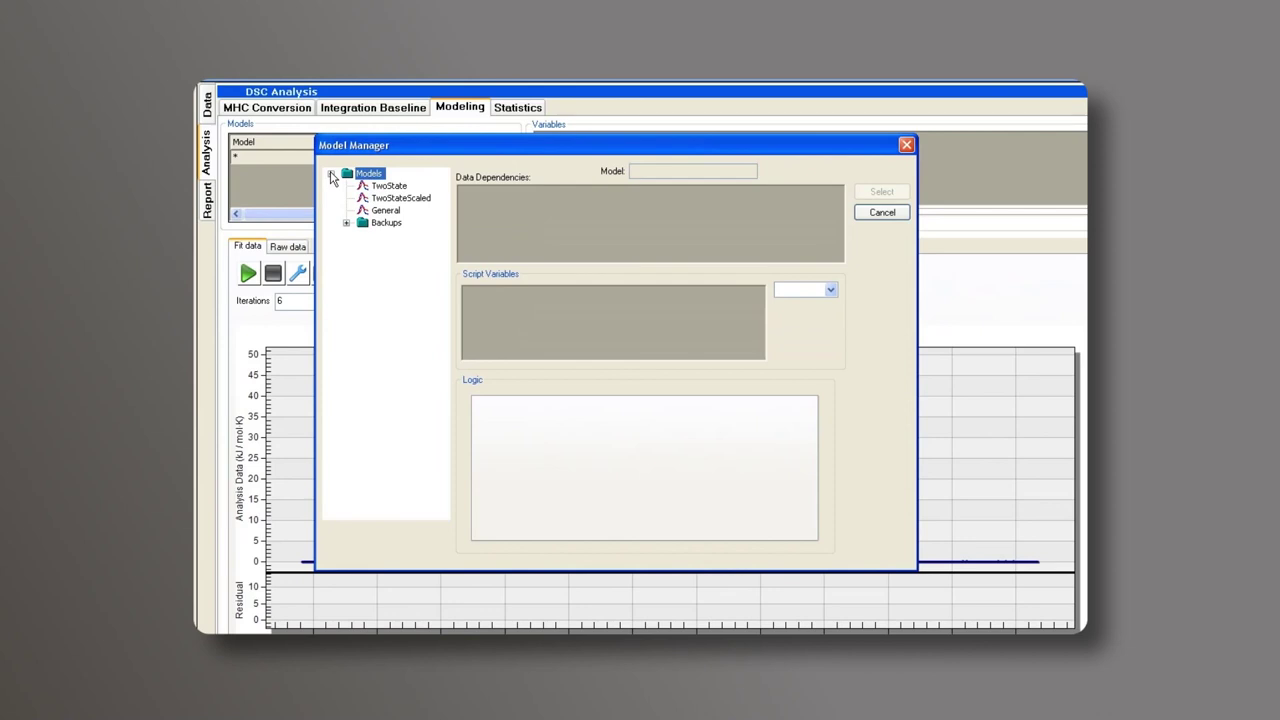
left_click(382, 190)
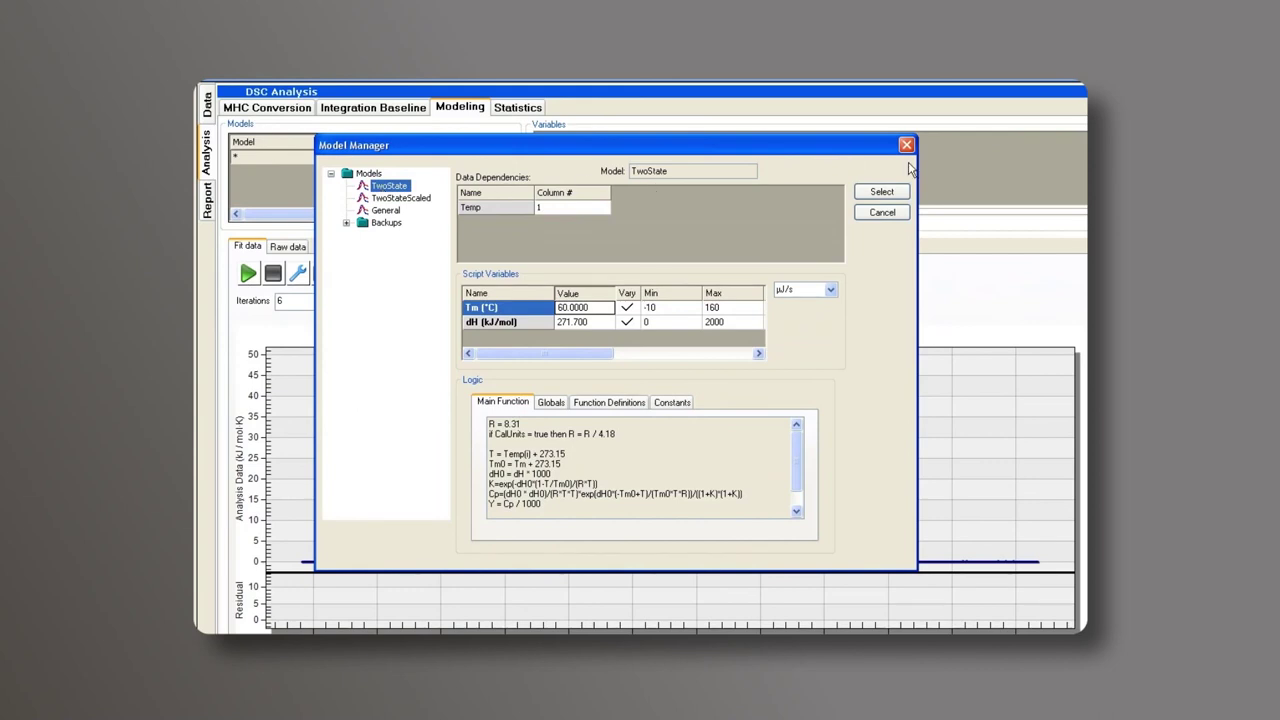
left_click(882, 193)
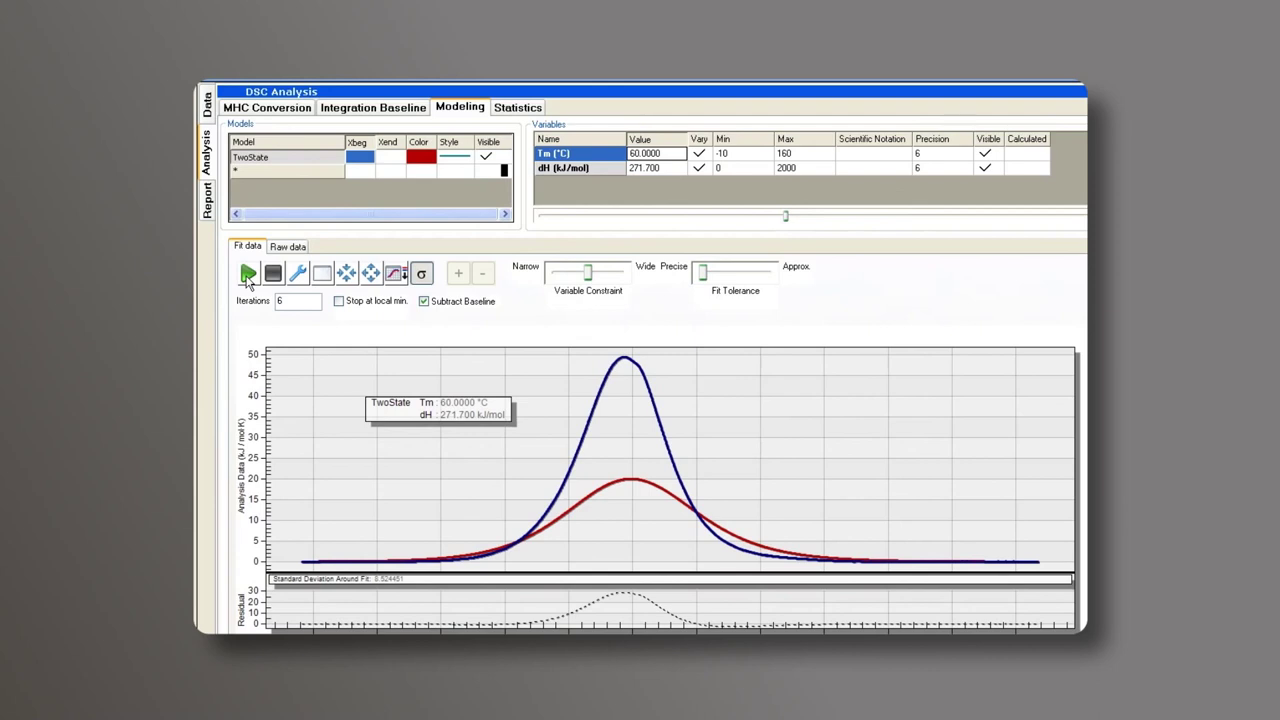
Run the TwoState fit to convergence at Tm 59.2979 °C and dH 427.856 kJ/mol
left_click(249, 274)
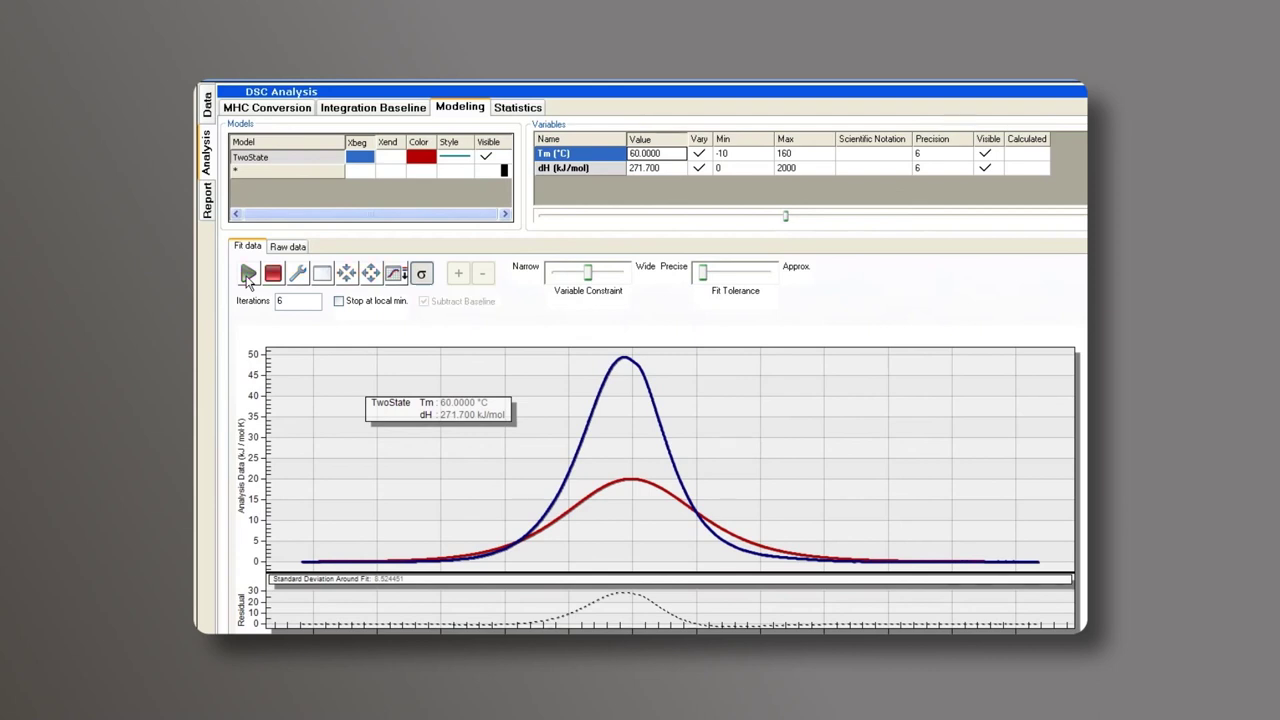